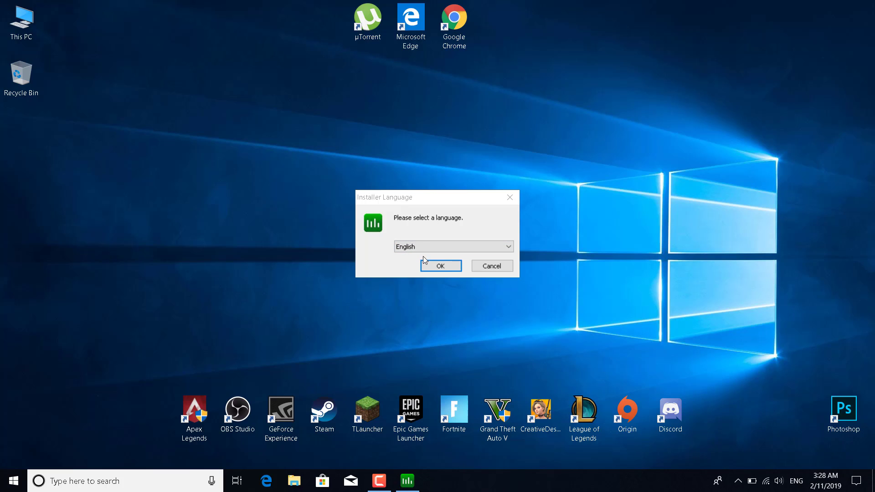
- Confirm English, accept the licence and default components, and start installing Process Lasso
left_click(432, 266)
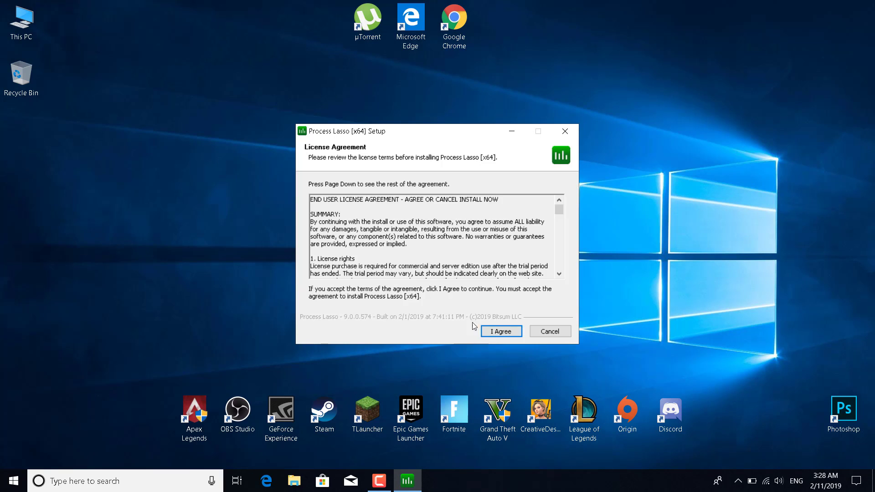
left_click(500, 332)
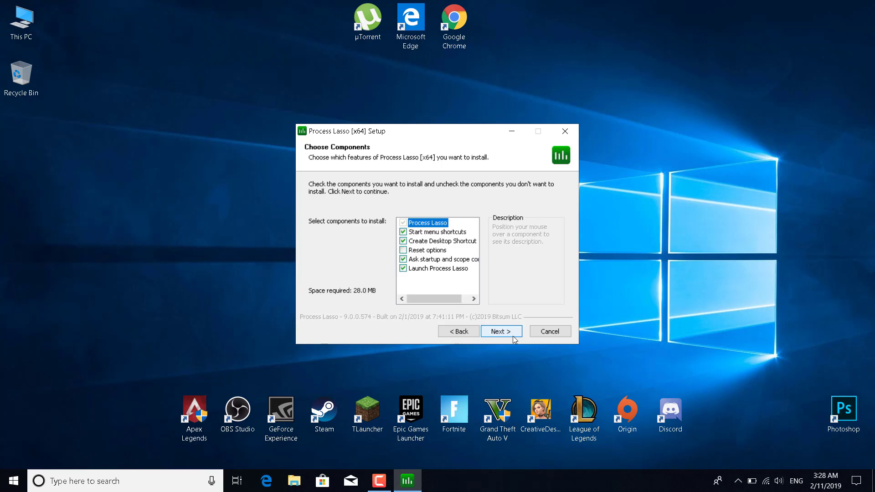
left_click(511, 332)
left_click(509, 332)
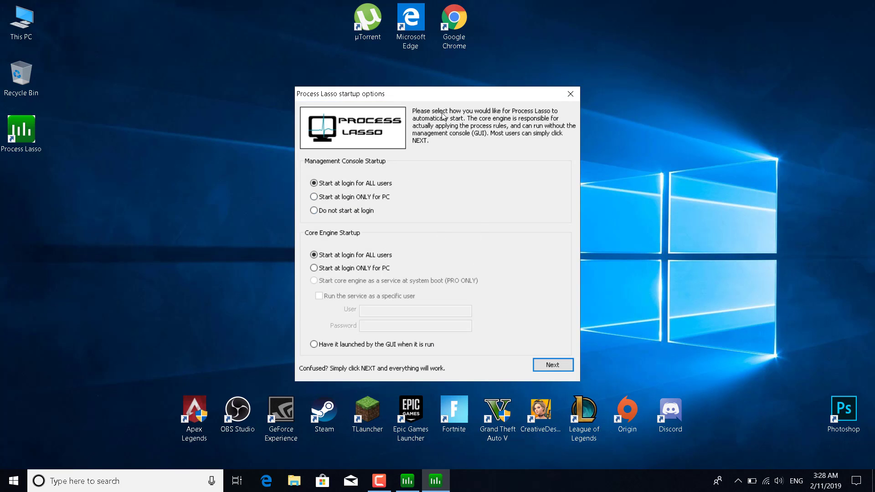
- Keep the default startup options and management scope, and finish setup
left_click_drag(441, 96, 441, 86)
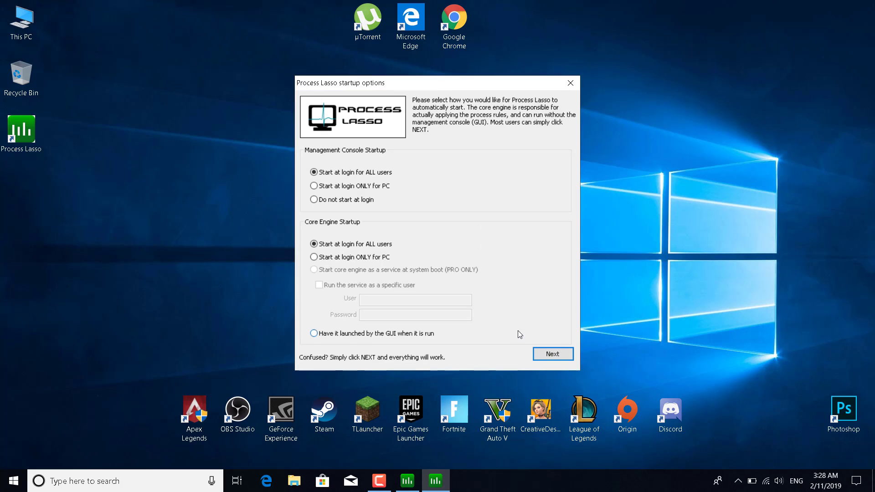
left_click(546, 353)
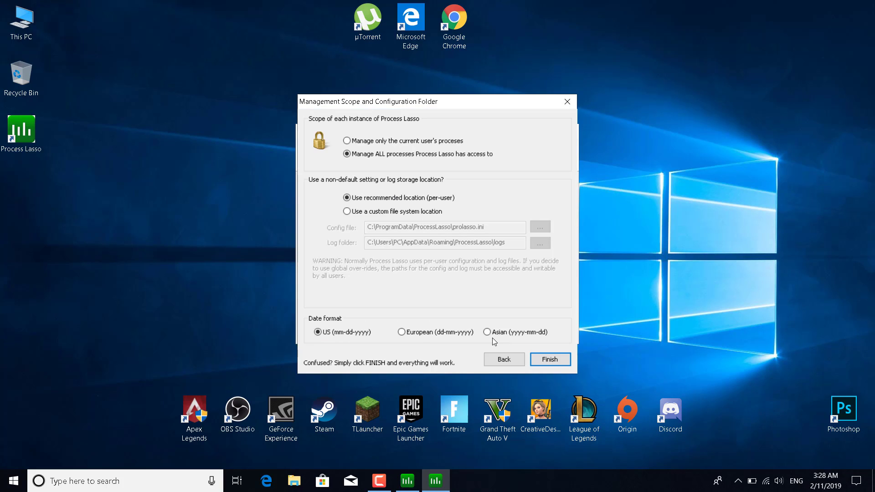
left_click(545, 360)
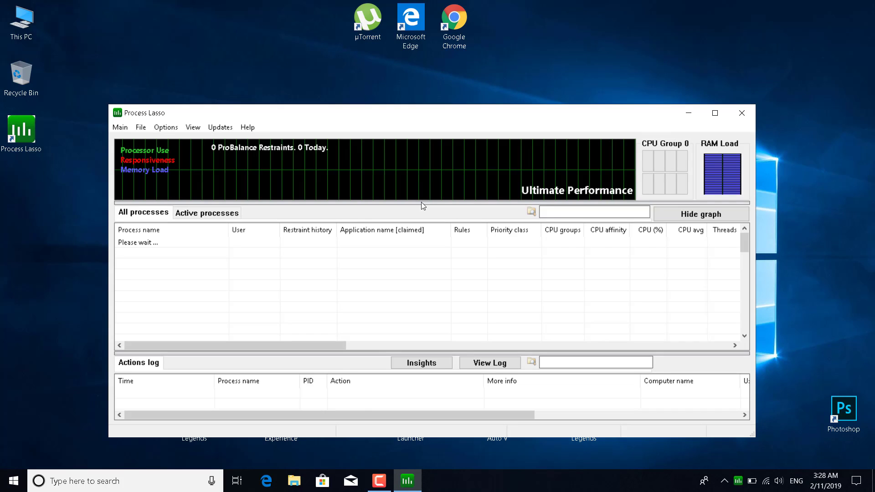
- Maximize the Process Lasso window to full screen and open the Options menu
left_click_drag(441, 106, 439, 89)
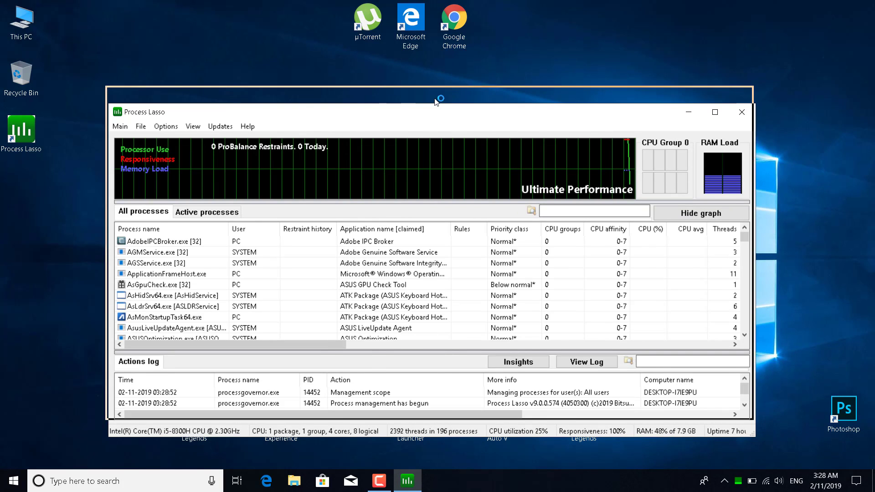
mouse_move(510, 103)
left_mouse_down()
mouse_move(514, 112)
mouse_move(515, 89)
left_mouse_up()
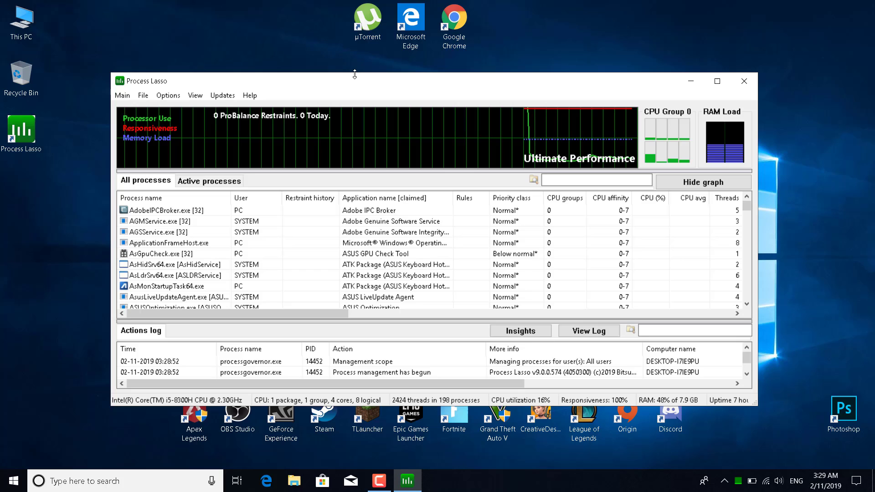
left_click_drag(357, 75, 358, 2)
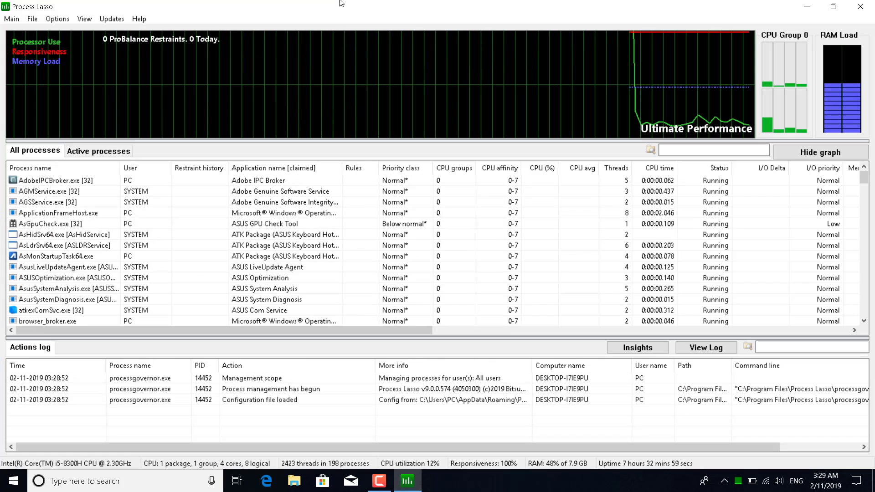
left_click(67, 21)
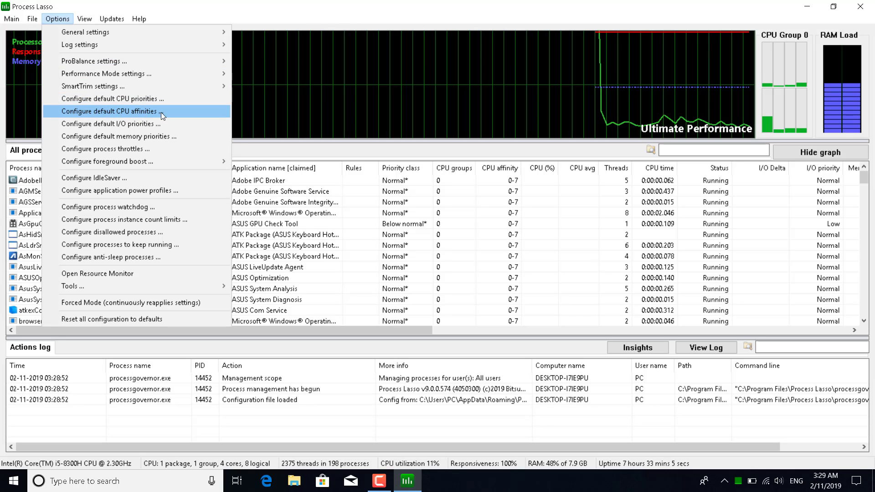
- Choose 'Configure default CPU affinities...' from the Options menu
left_click(127, 112)
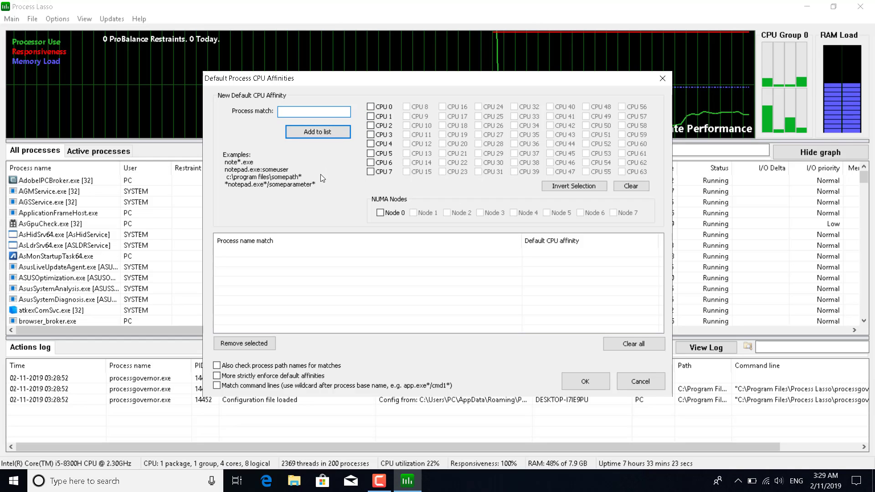
- Tick CPUs 2, 3, 4 and 5 as the new rule's affinity
left_click(378, 128)
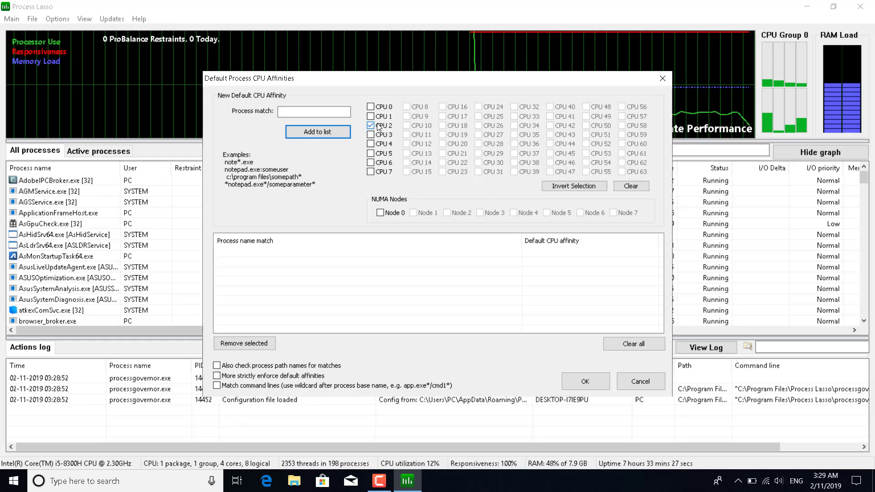
left_click(375, 144)
left_click(373, 154)
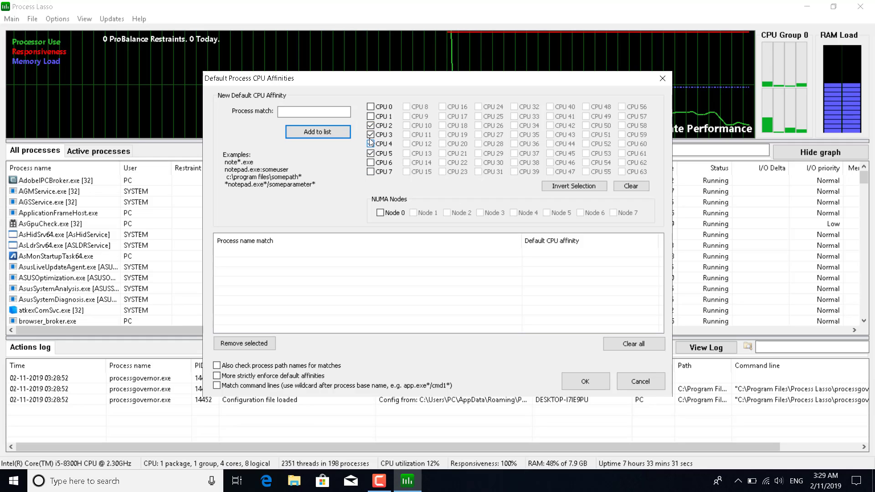
left_click(370, 143)
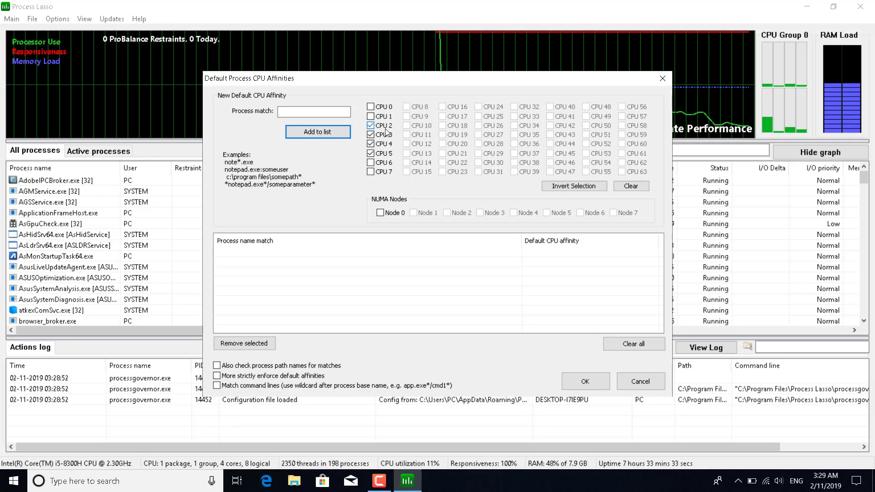
left_click(317, 113)
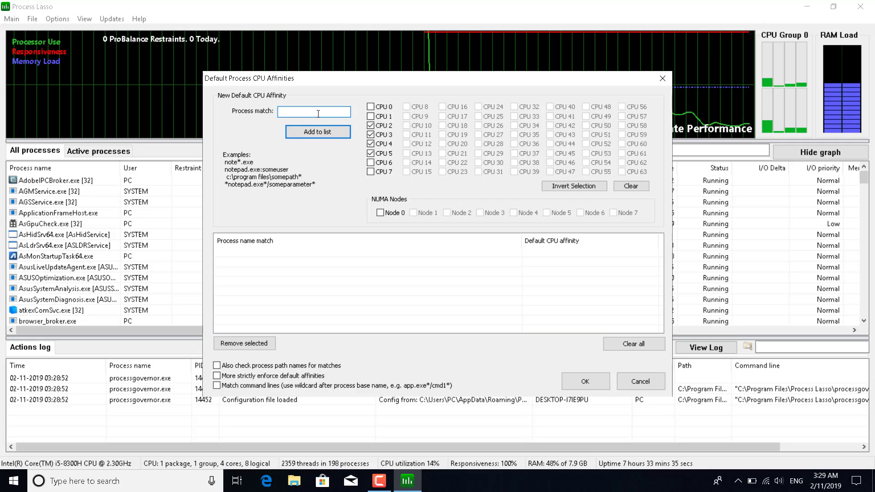
type("r")
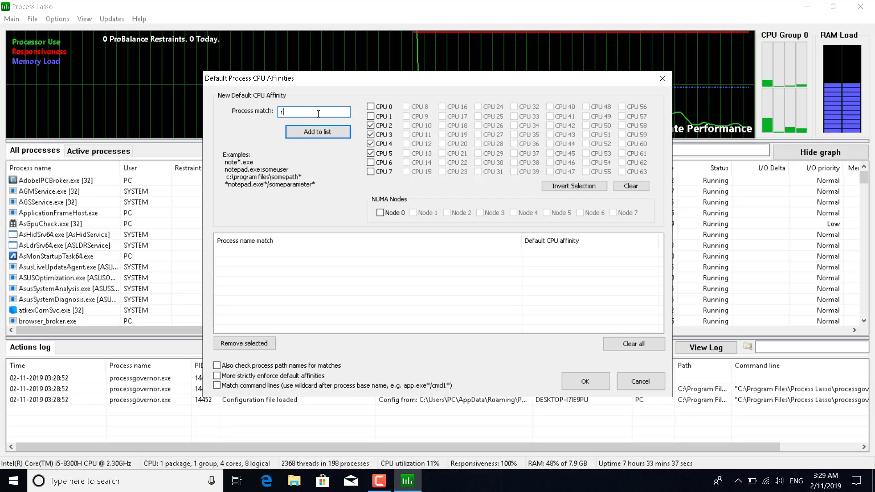
type("5apex.exe")
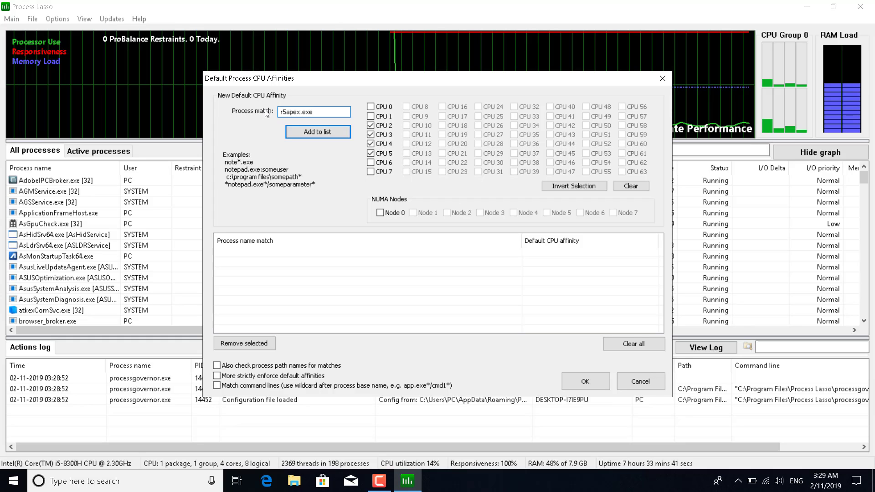
- Add the r5apex.exe rule for CPUs 2–5 to the list and confirm with OK
left_click(328, 137)
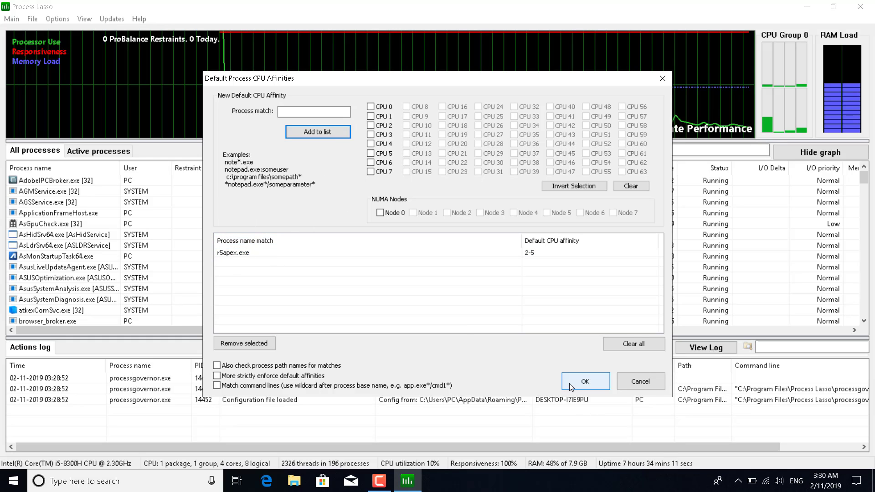
left_click(584, 381)
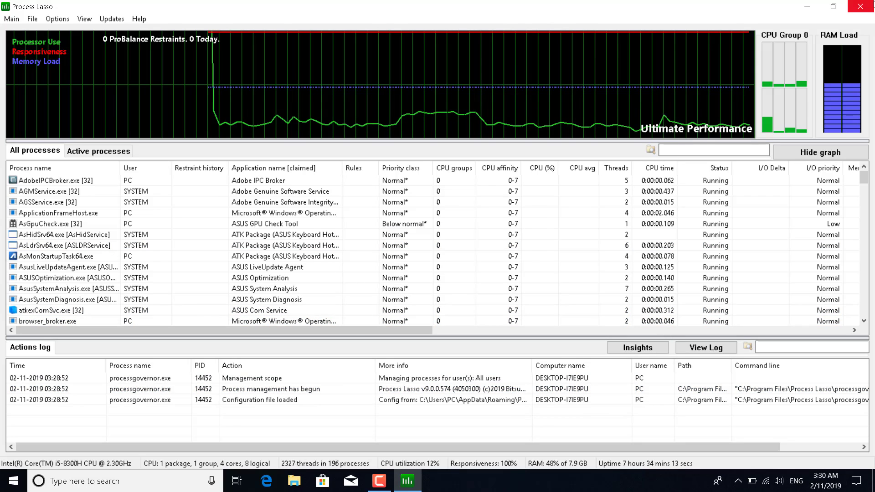
- Minimize the full-screen Process Lasso window so it runs in the background
left_click(859, 7)
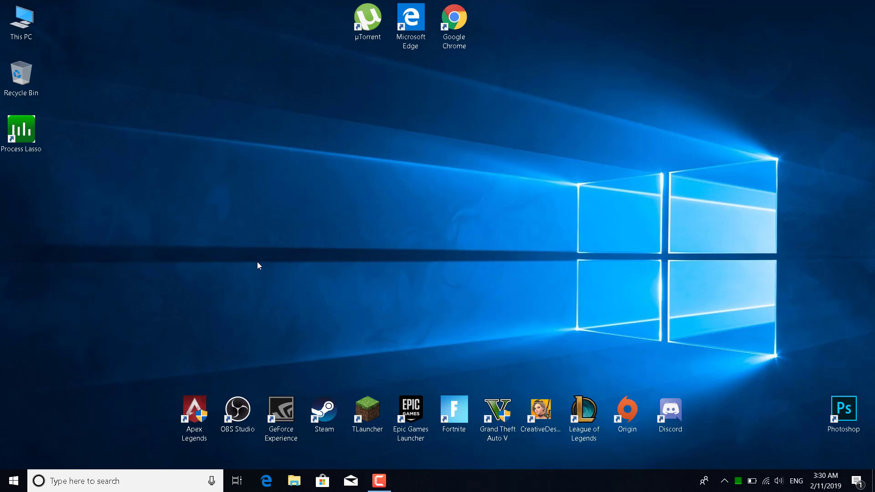